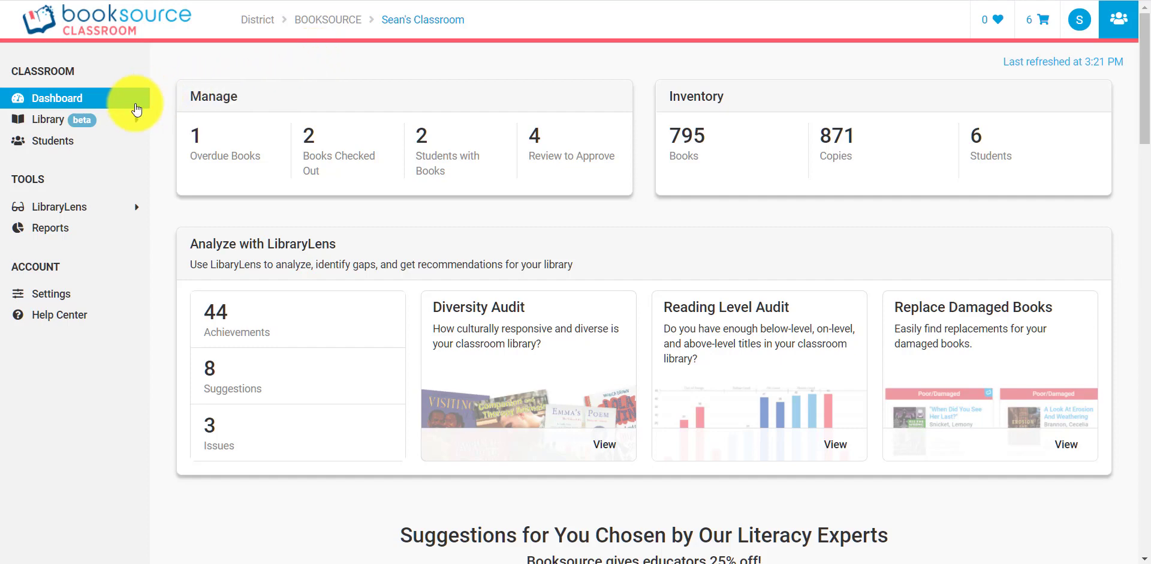
left_click(90, 144)
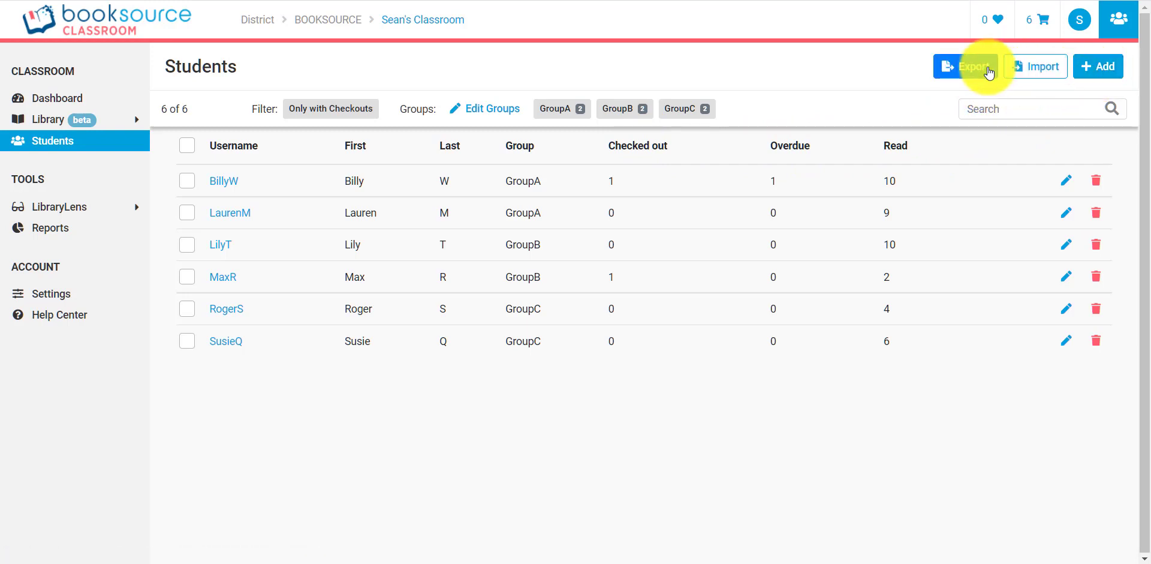
Create a new student from a first name and last initial, assigned to GroupC.
left_click(1103, 70)
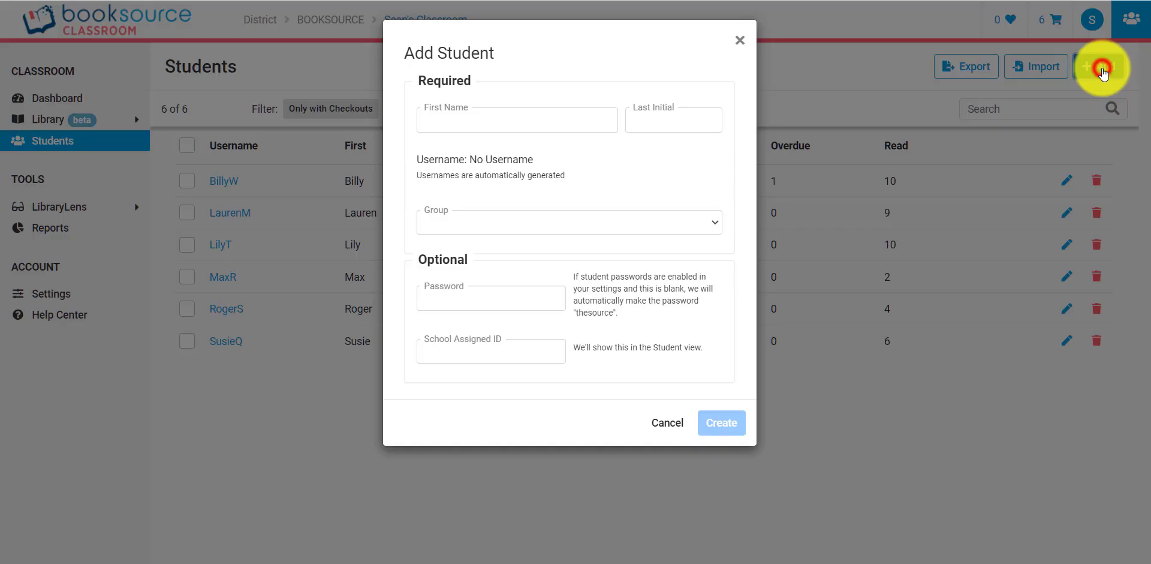
left_click(535, 115)
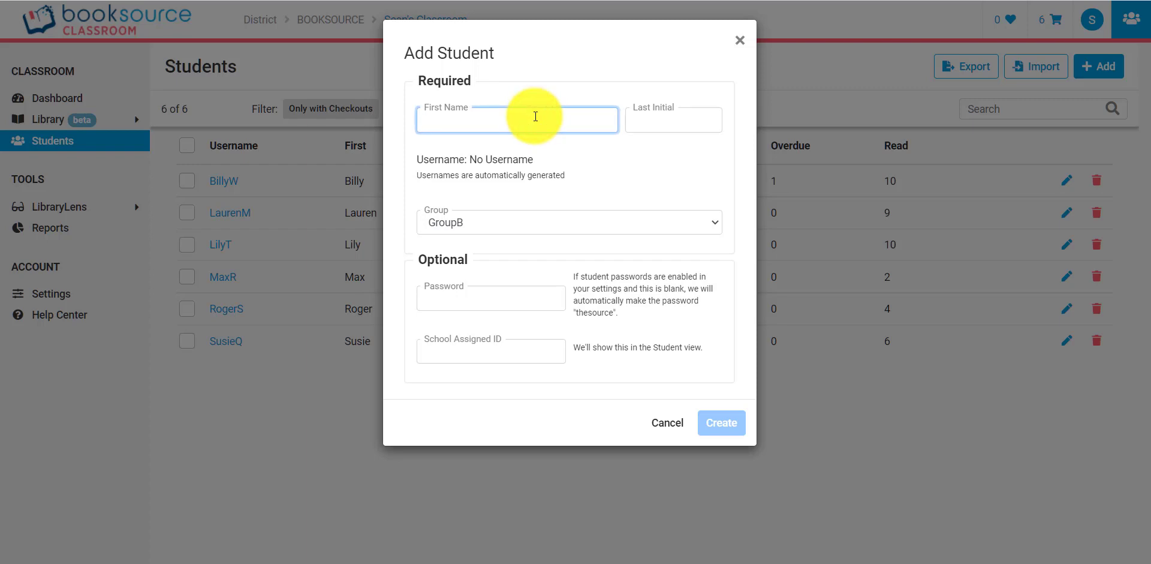
type("Sean")
key("Tab")
type("P")
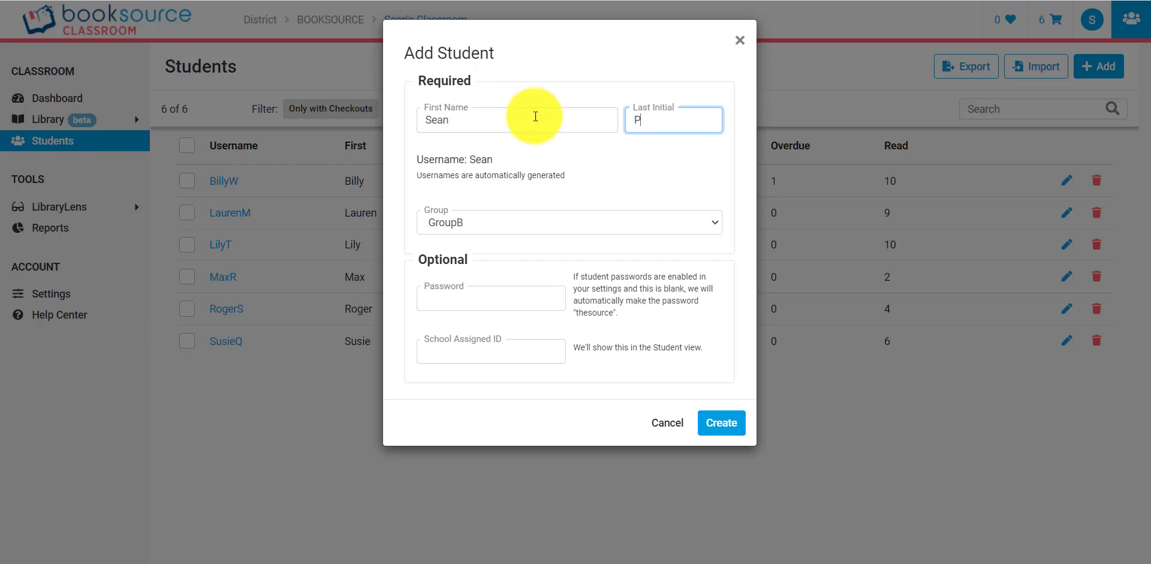
key("Tab")
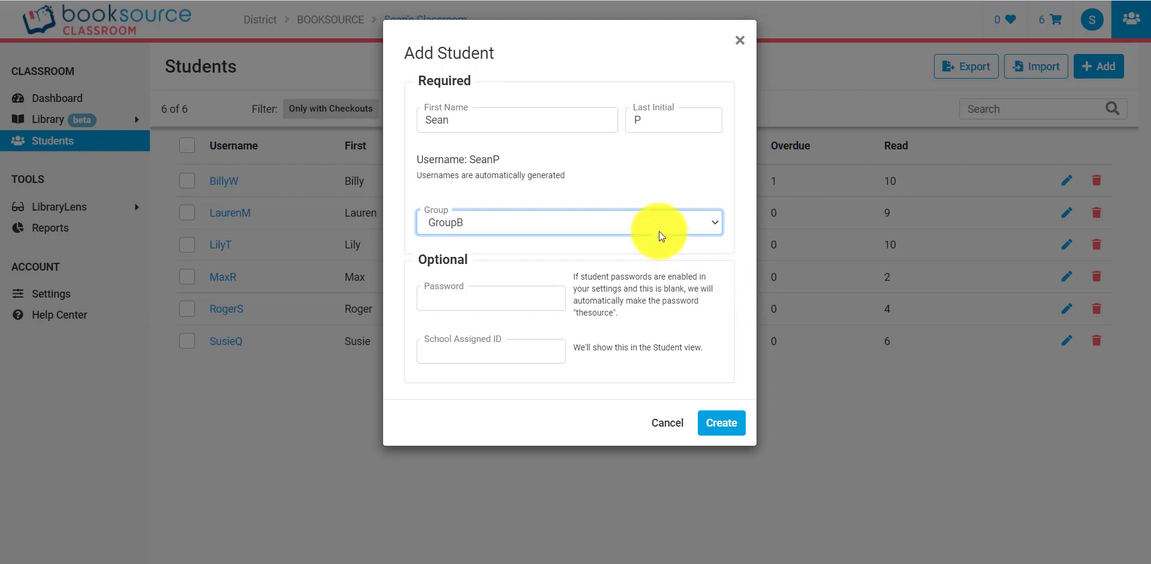
left_click(643, 220)
left_click(606, 252)
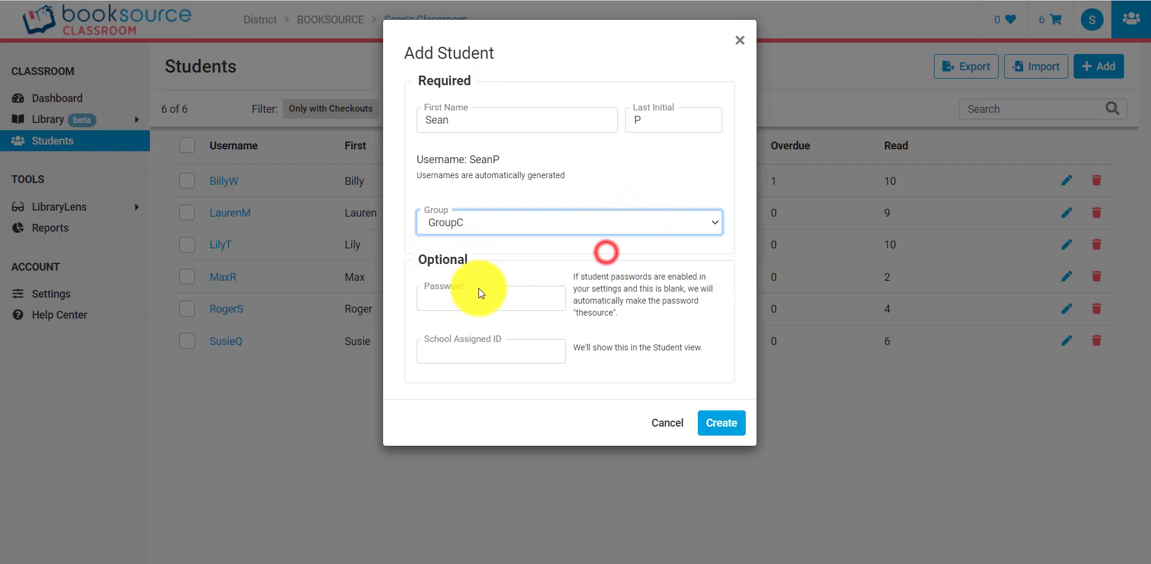
left_click(725, 422)
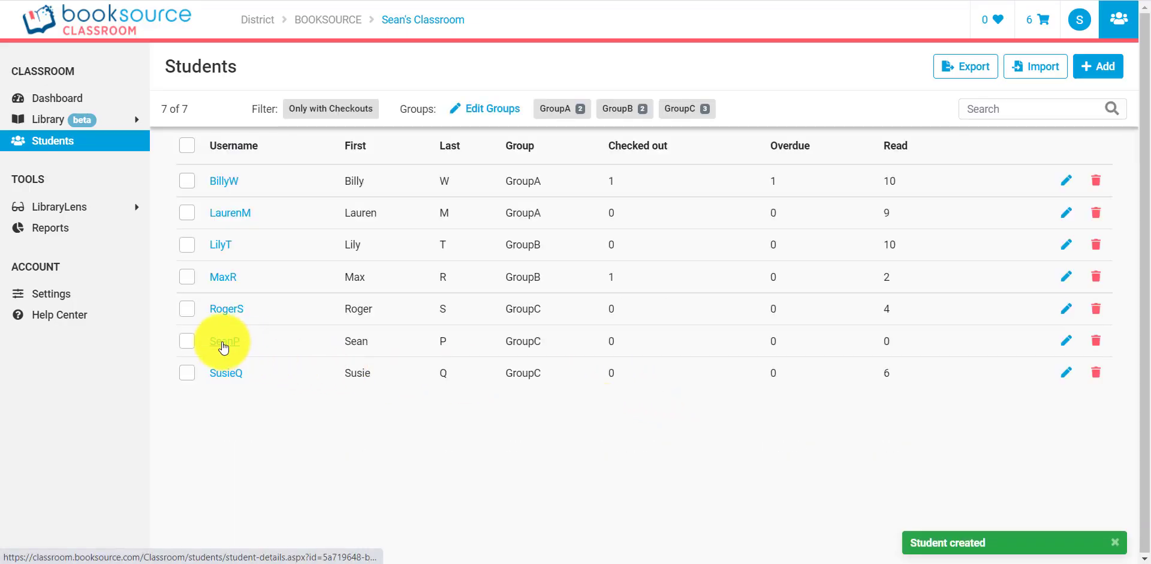
Test the roster search with a student's name, then clear it to list all 7 students.
left_click(990, 107)
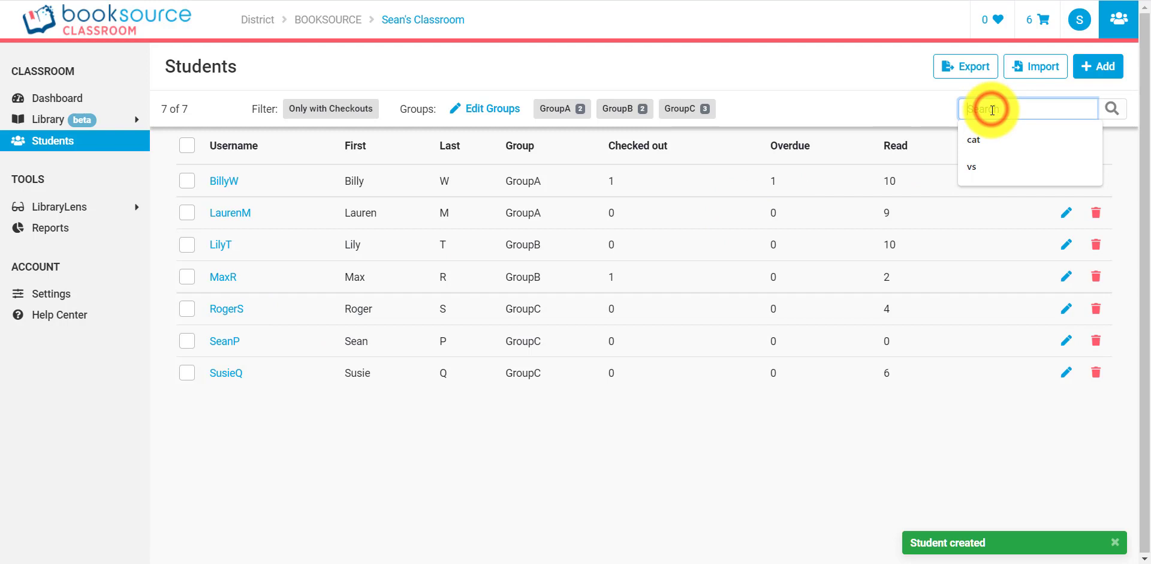
type("roger")
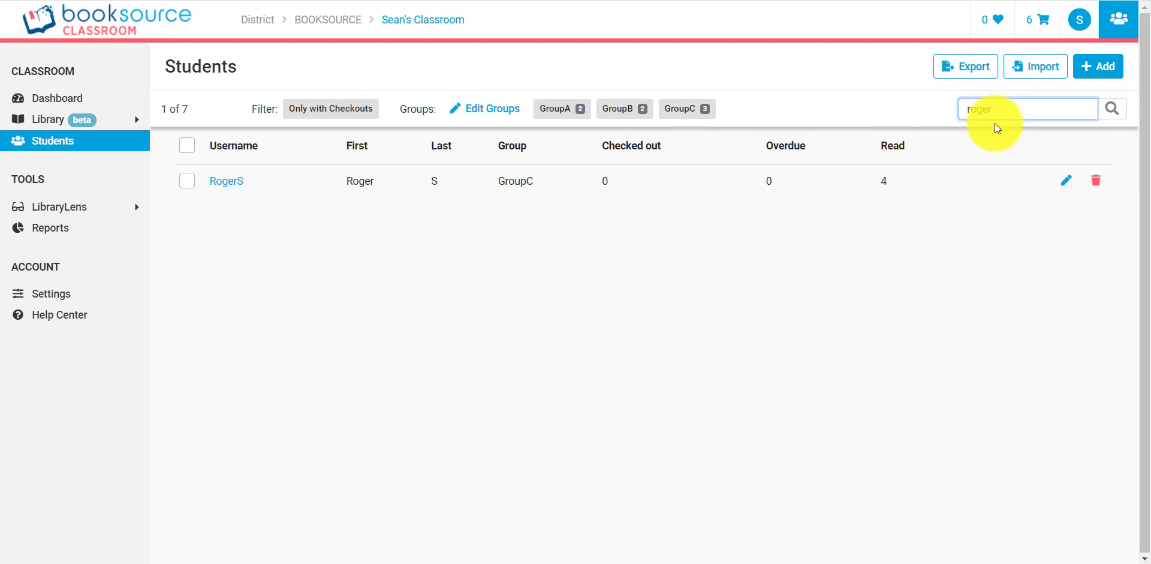
key("BackSpace")
key("BackSpace")
key("BackSpace")
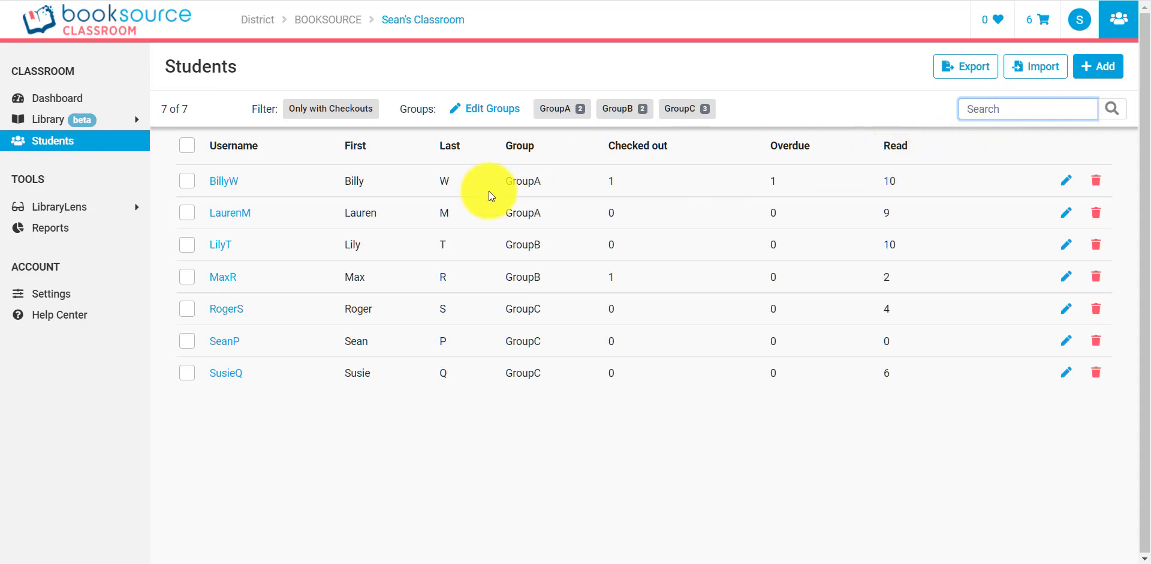
left_click(1067, 182)
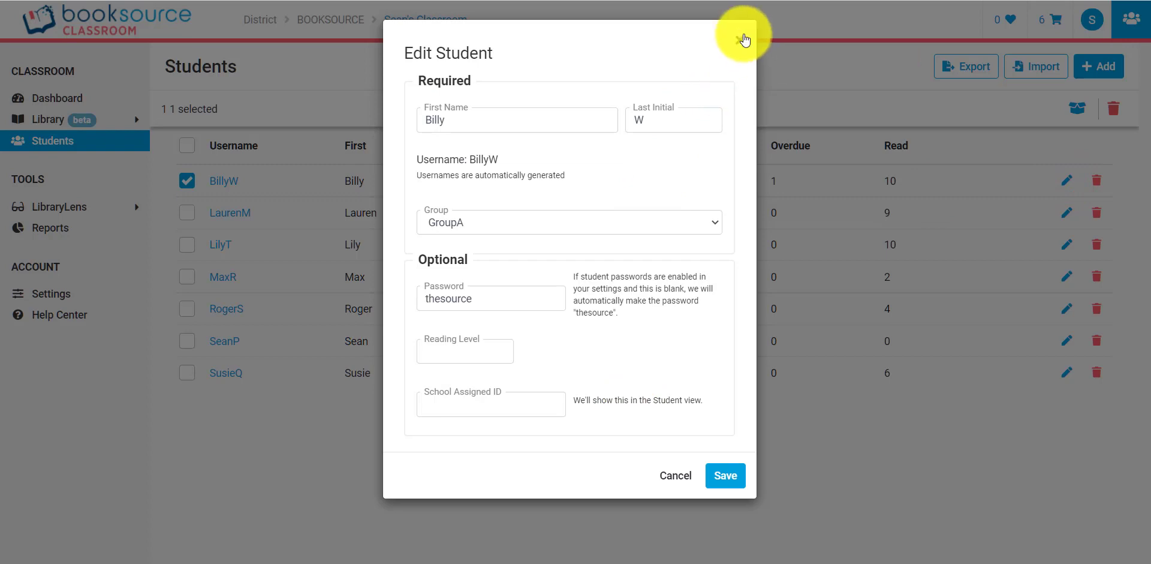
left_click_drag(474, 157, 513, 156)
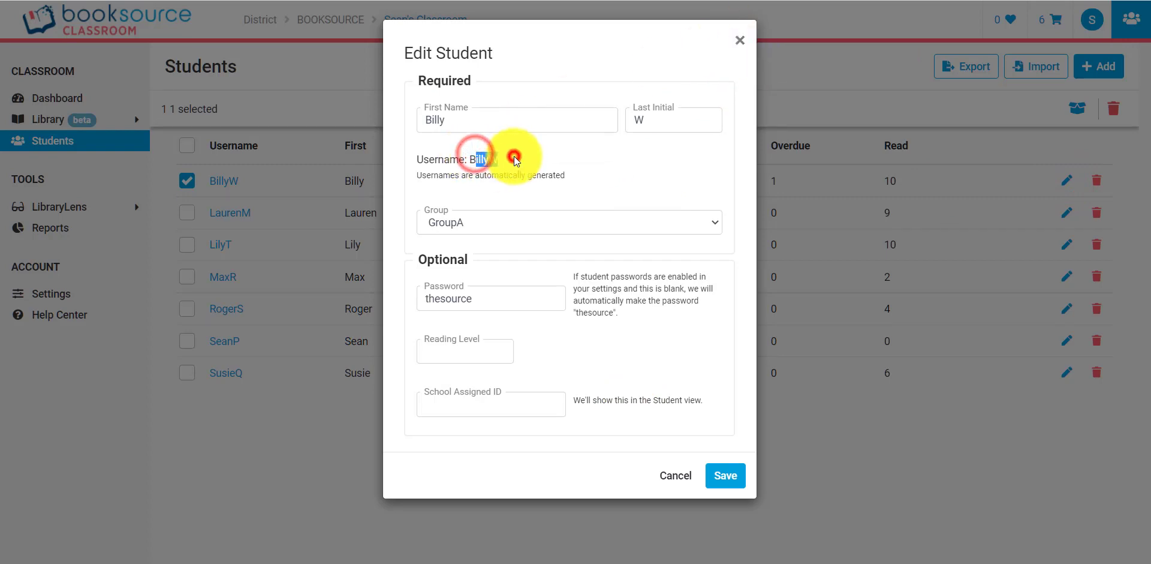
left_click(514, 155)
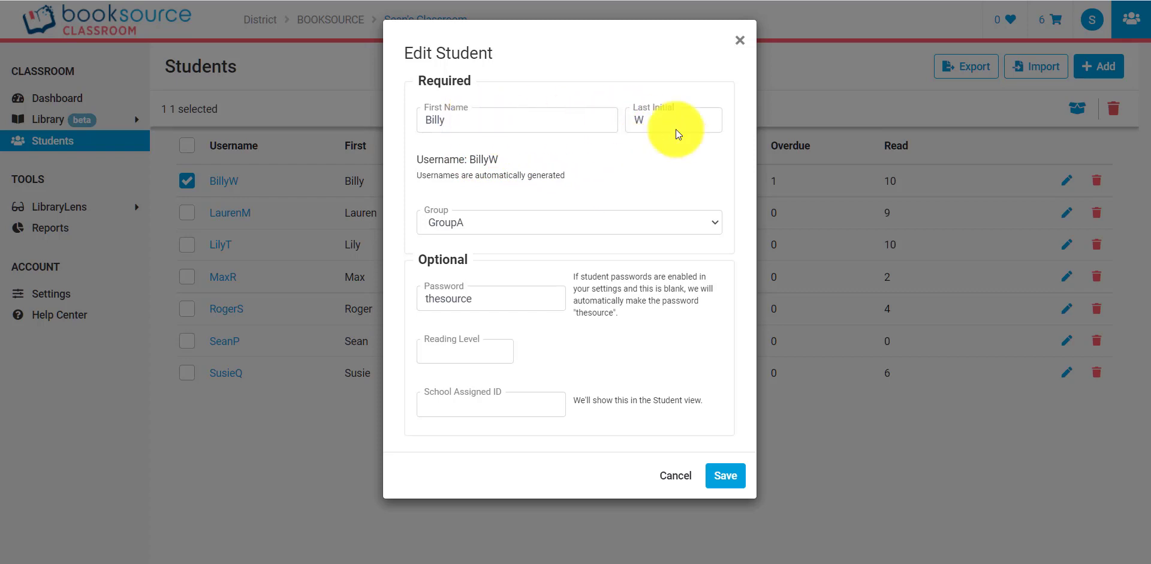
left_click(740, 42)
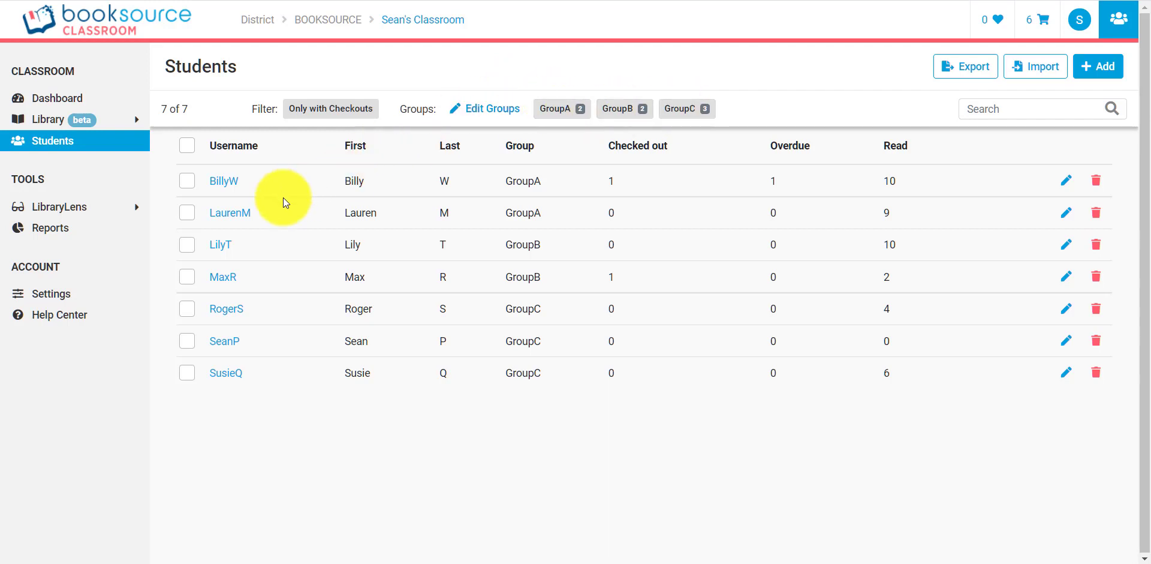
Open the first student's progress page.
left_click(230, 180)
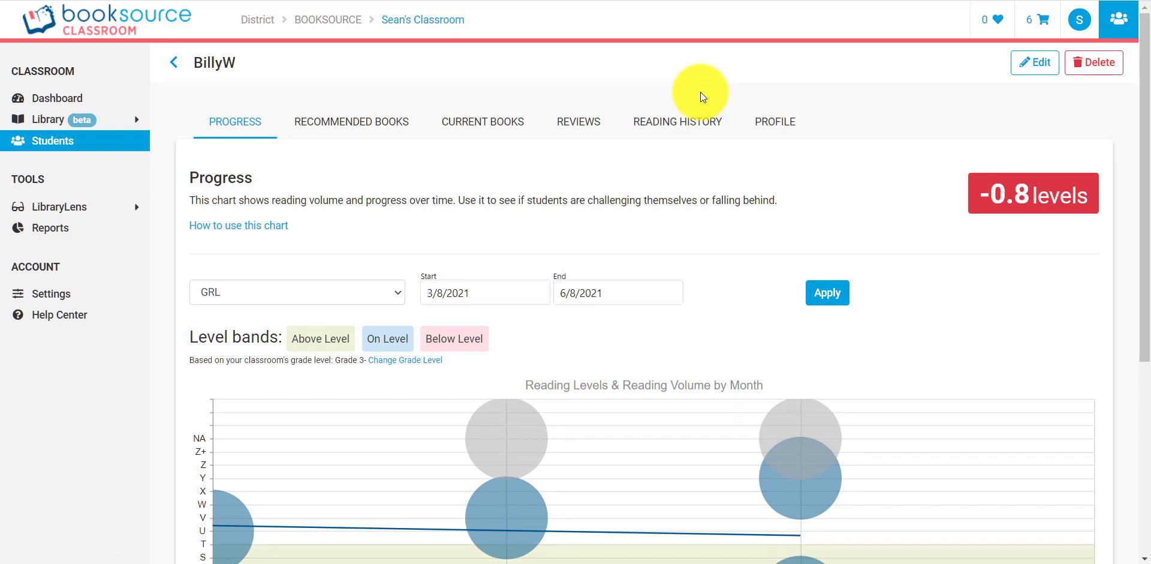
scroll(700, 91, "down", 4)
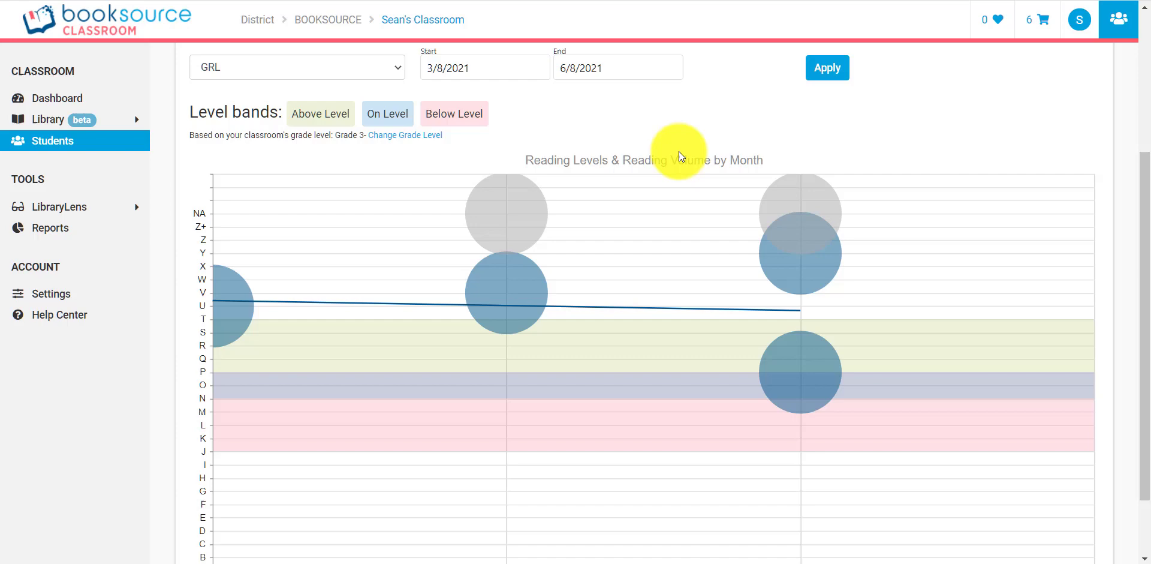
scroll(678, 151, "up", 4)
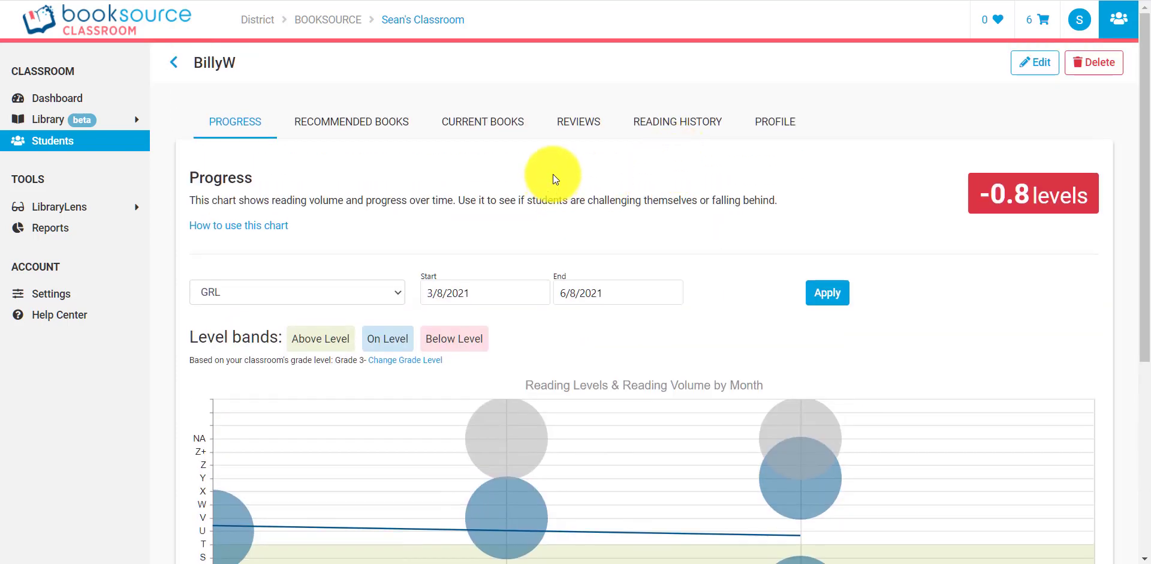
Switch the progress chart from GRL to Lexile levels and apply, showing +6 levels.
left_click(336, 292)
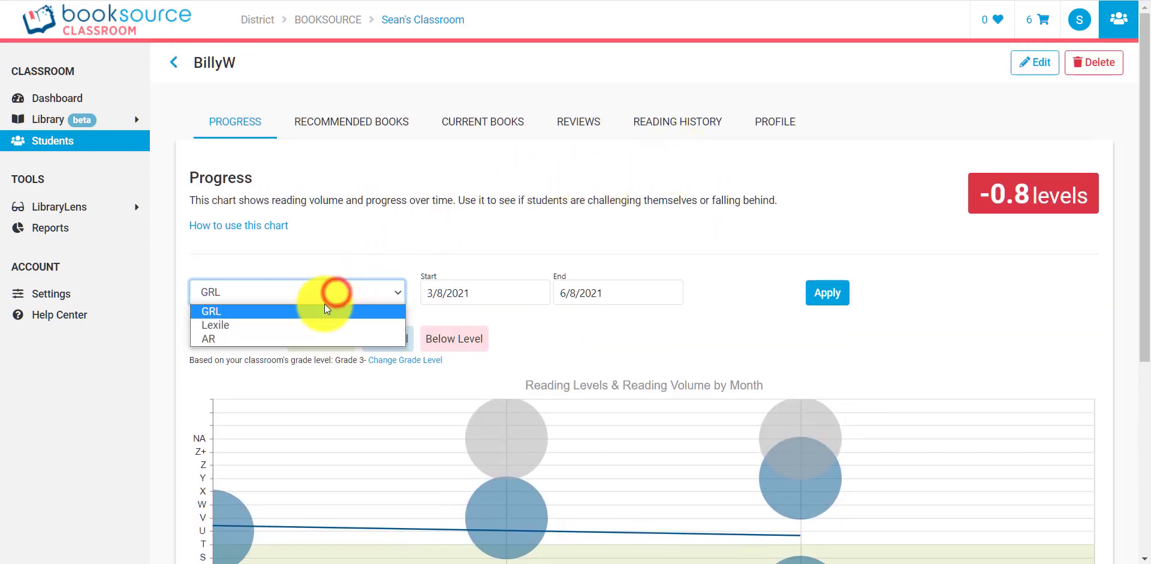
left_click(321, 325)
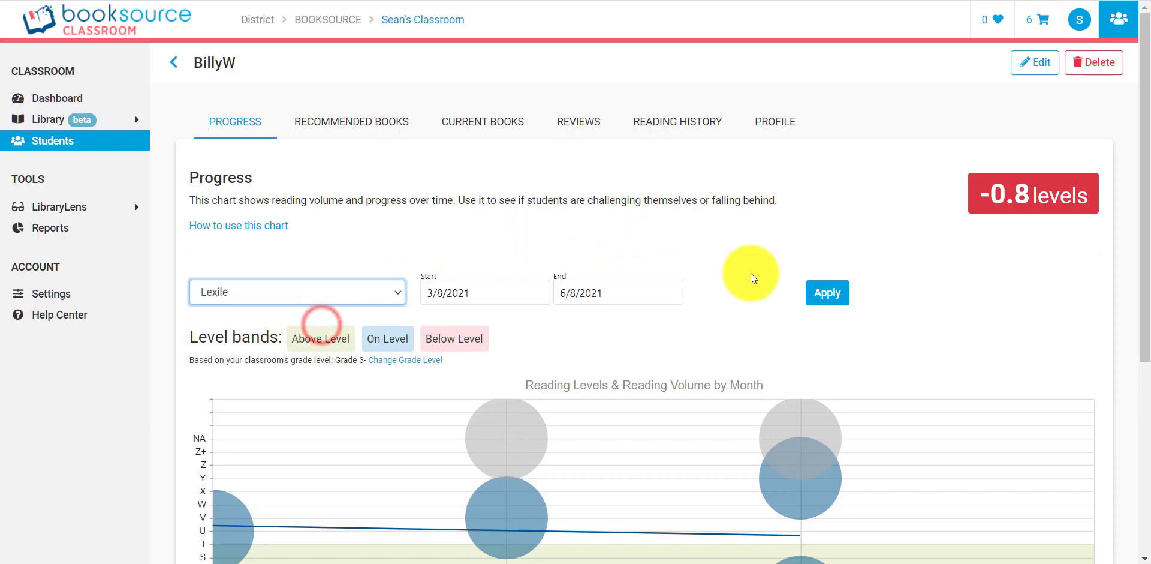
left_click(830, 302)
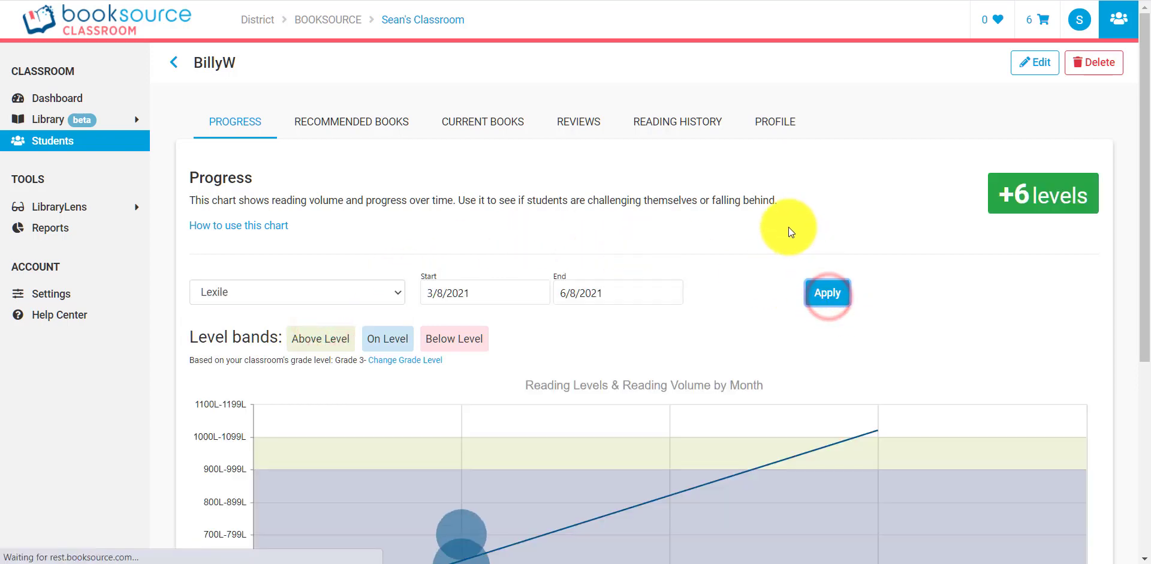
scroll(497, 145, "down", 3)
scroll(652, 221, "down", 3)
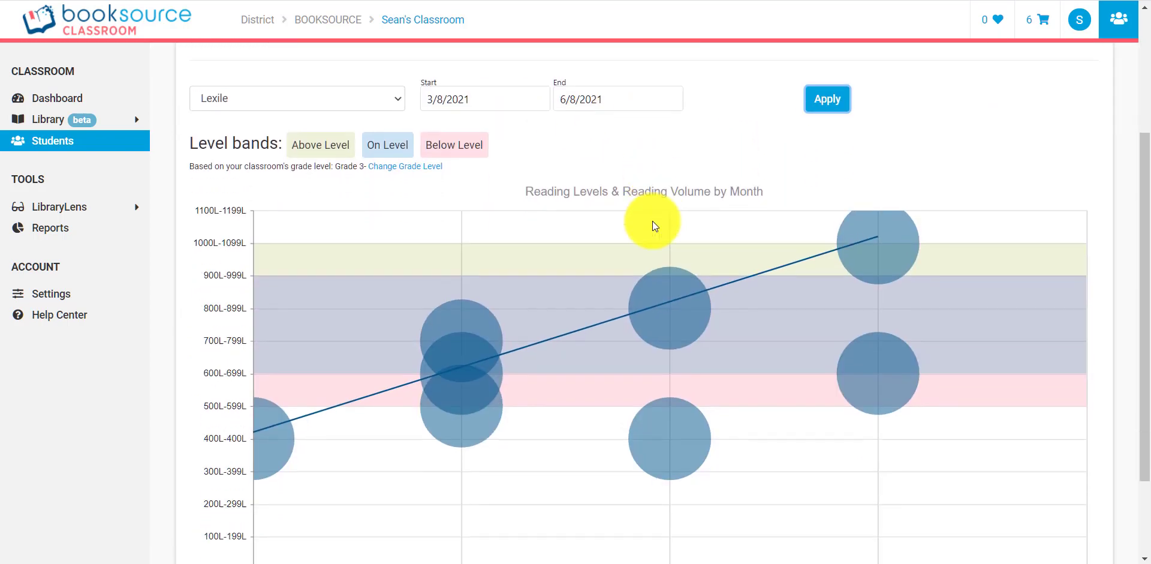
mouse_move(469, 219)
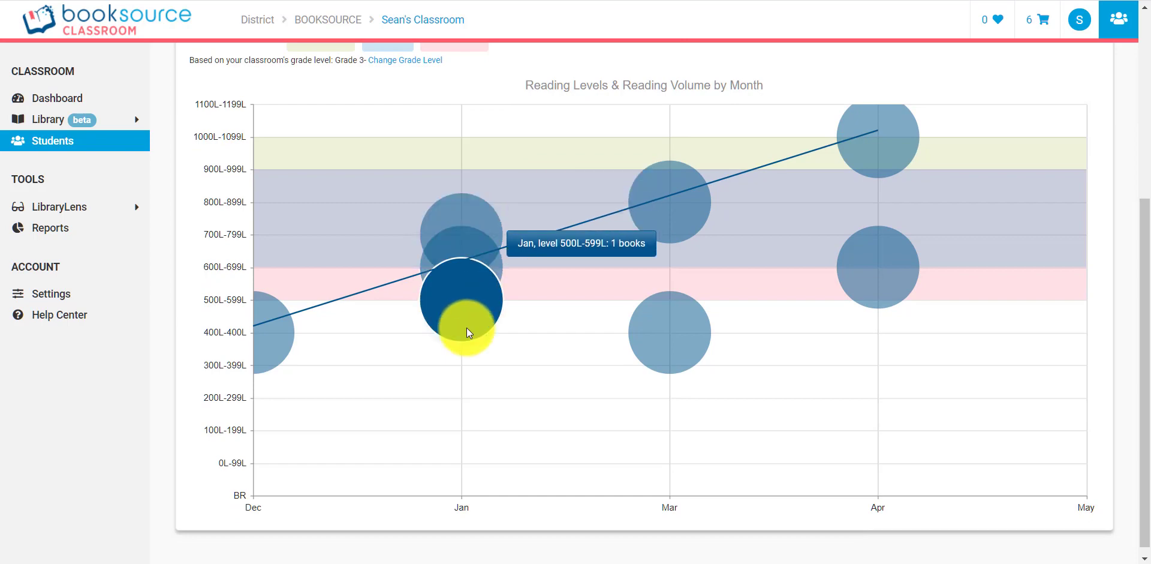
mouse_move(645, 215)
scroll(664, 190, "up", 5)
scroll(505, 321, "down", 1)
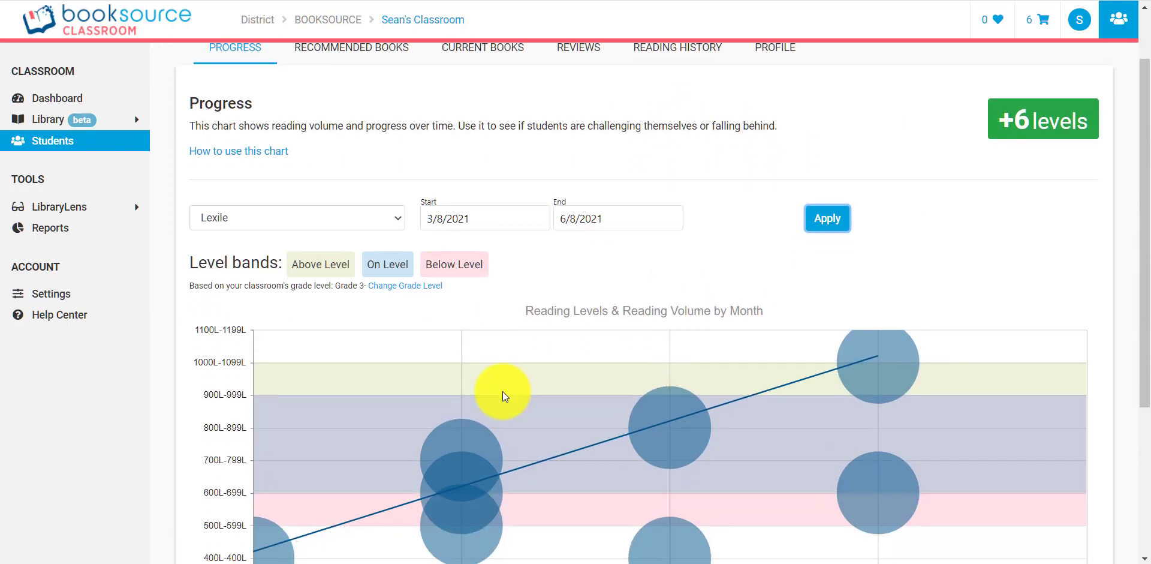
scroll(700, 211, "up", 1)
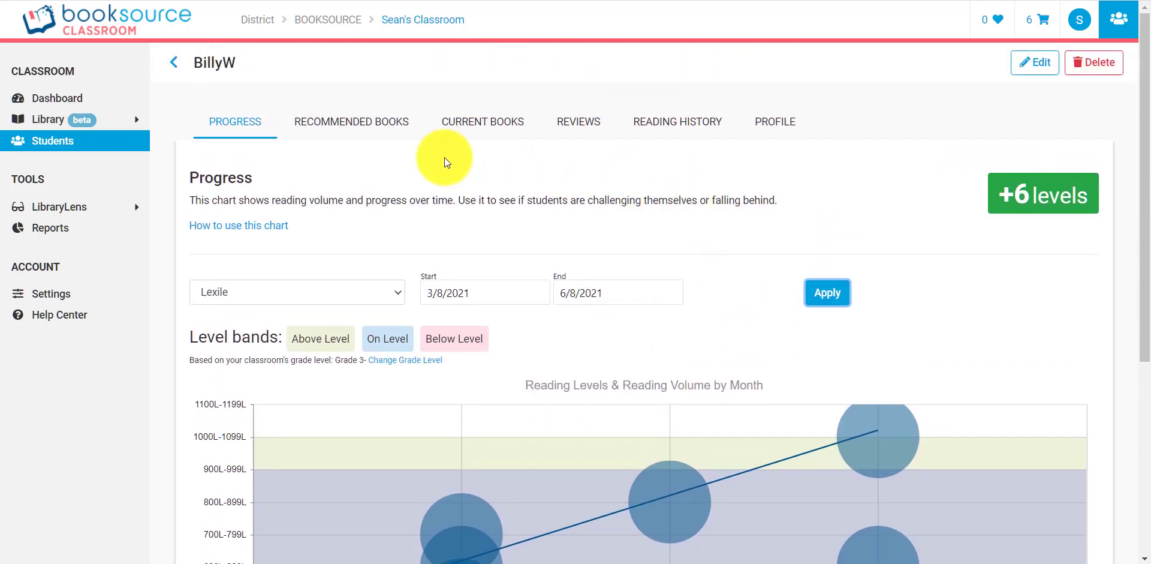
Browse the Recommended Books tab's favourite subjects, top picks and top recommendations.
left_click(378, 120)
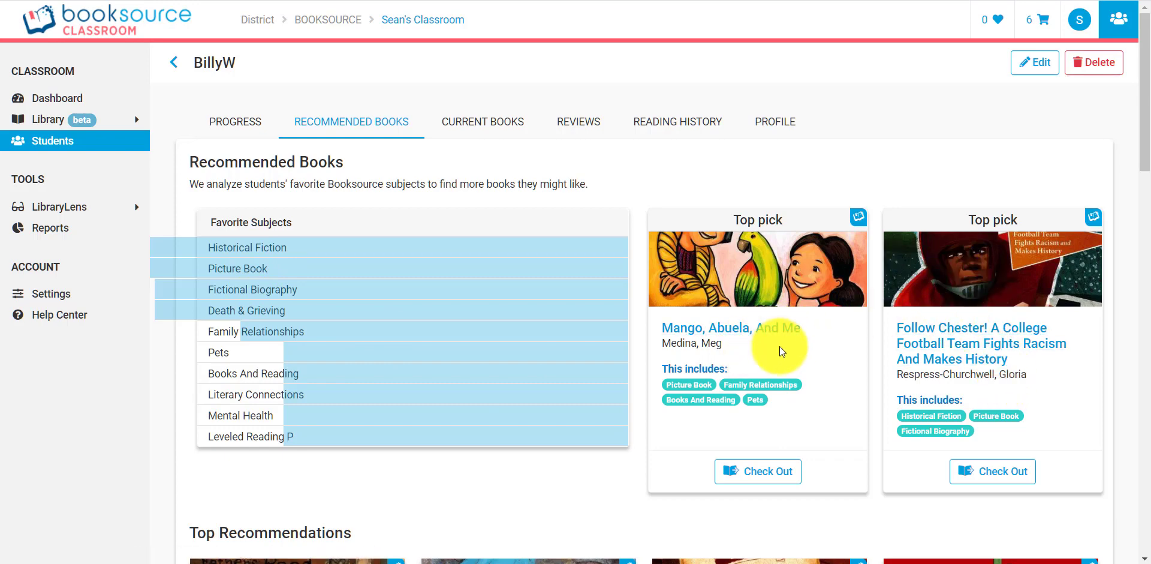
scroll(780, 346, "down", 6)
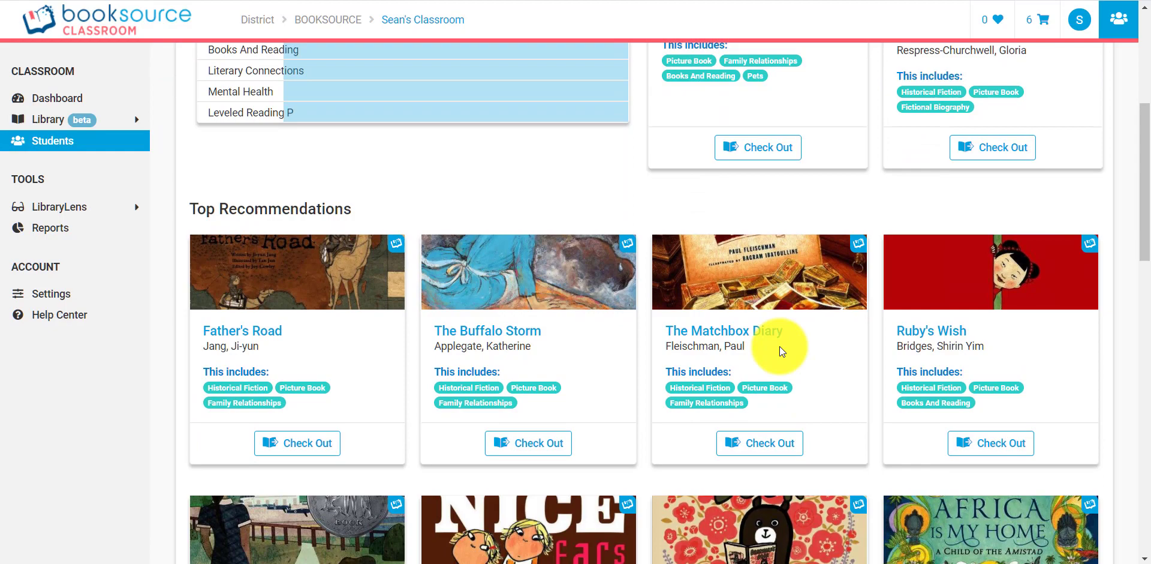
scroll(449, 333, "down", 12)
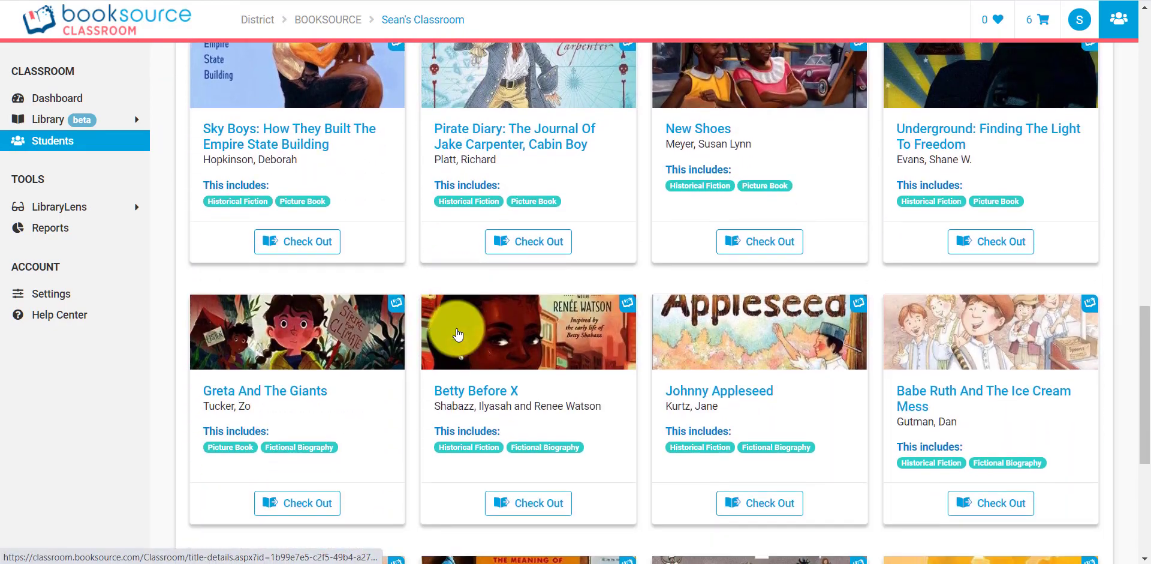
scroll(458, 329, "up", 12)
scroll(458, 329, "up", 6)
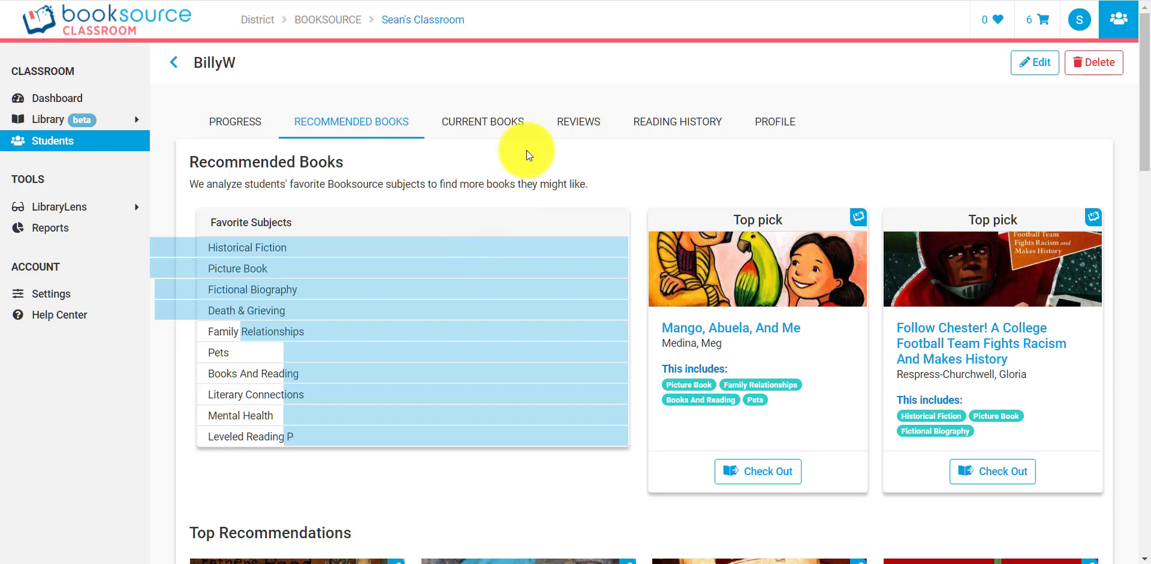
Check Current Books and Reviews, then sort Reading History by checkout length.
left_click(491, 122)
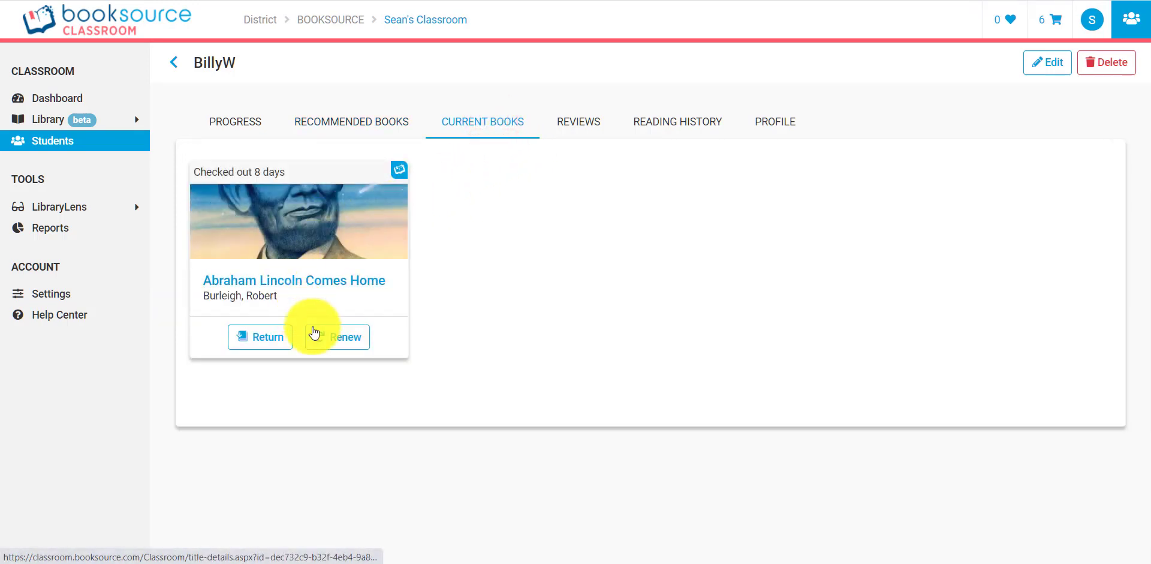
left_click(587, 129)
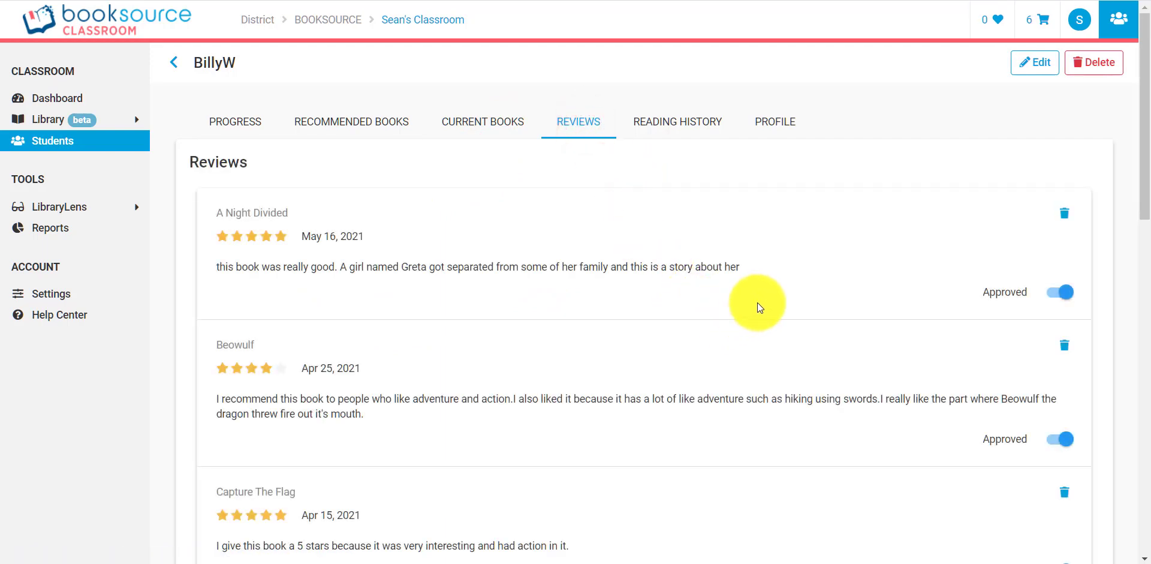
left_click(691, 126)
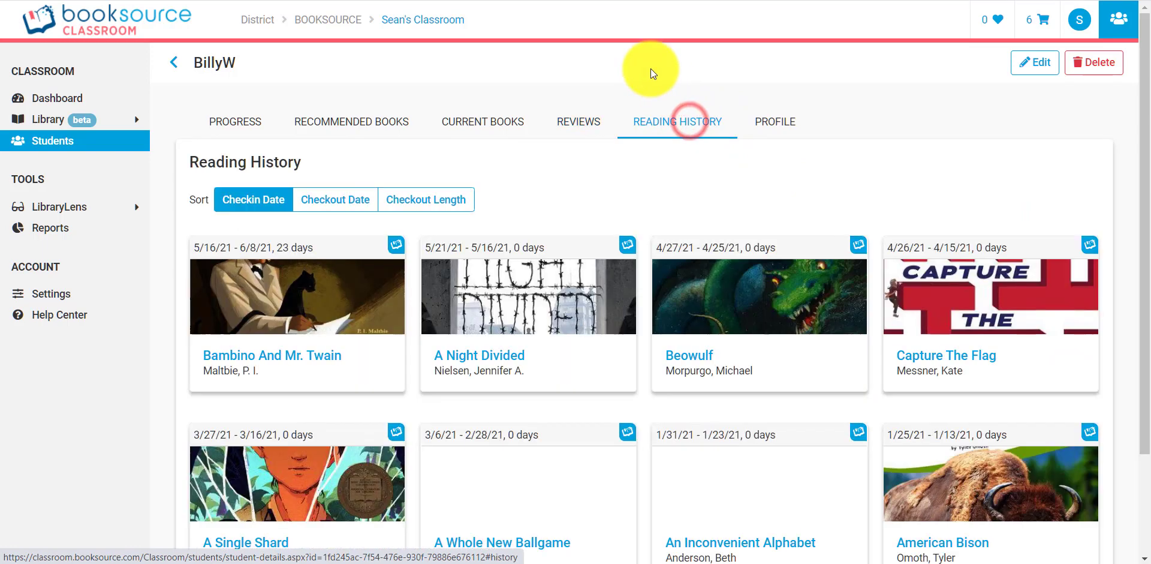
left_click(449, 198)
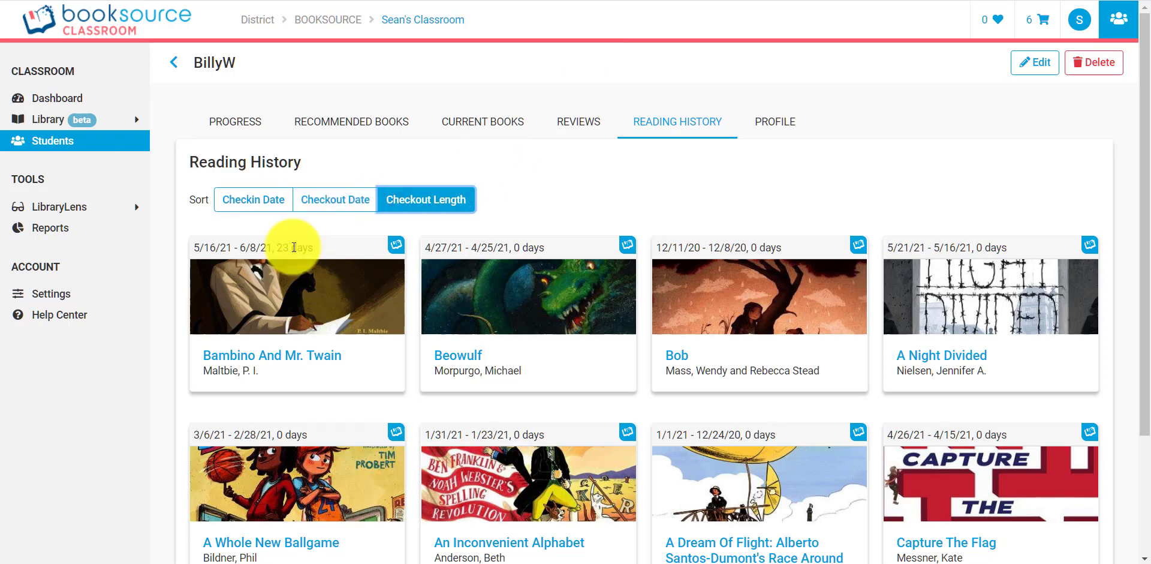
mouse_move(292, 250)
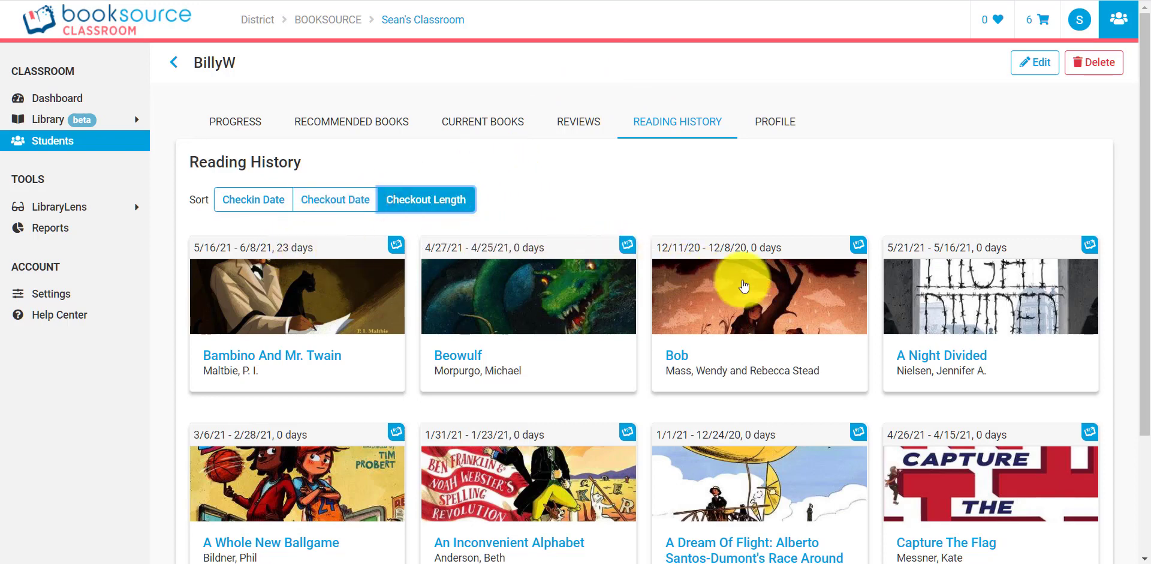
Show the student's Profile tab with group and reading level details.
left_click(784, 124)
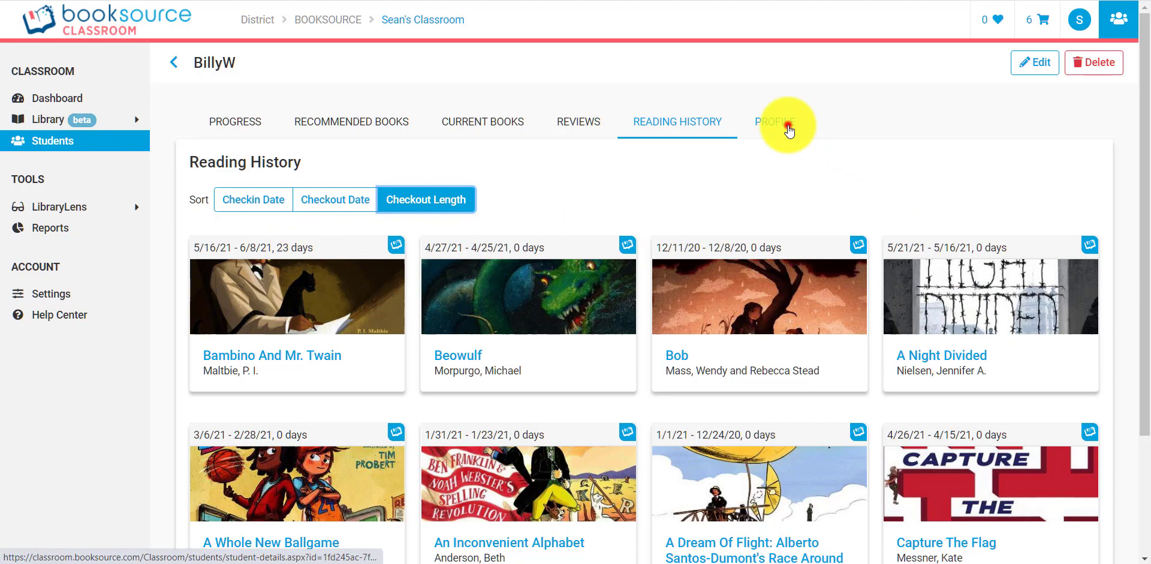